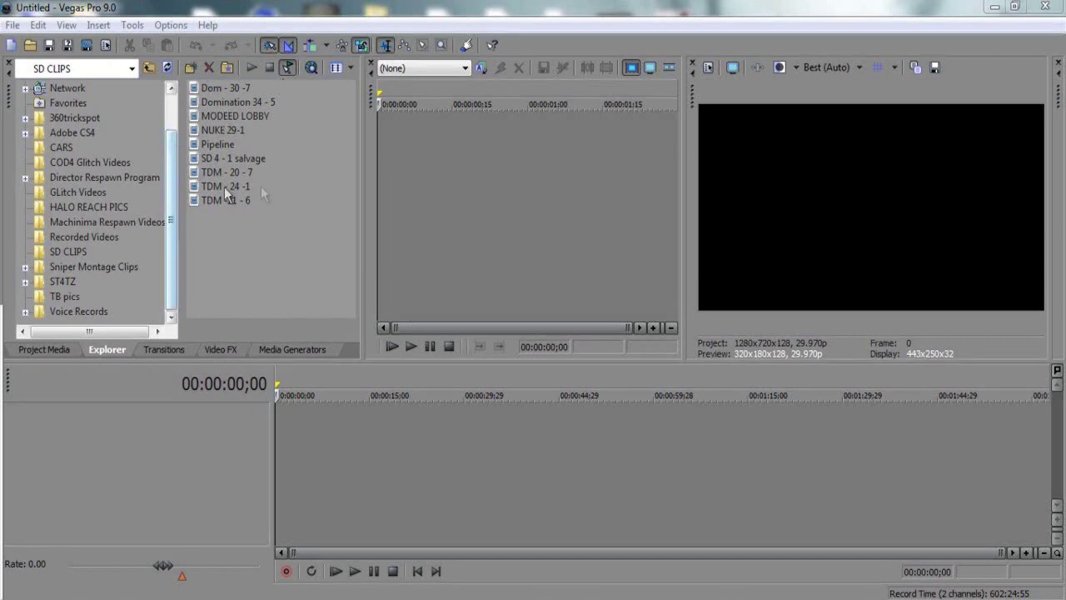
Add TDM - 20 - 7 to the timeline, split at 00:01:43;03, and delete the video and audio after the cut.
{"action": "left_click_drag", "start_coordinate": [206, 171], "coordinate": [294, 459]}
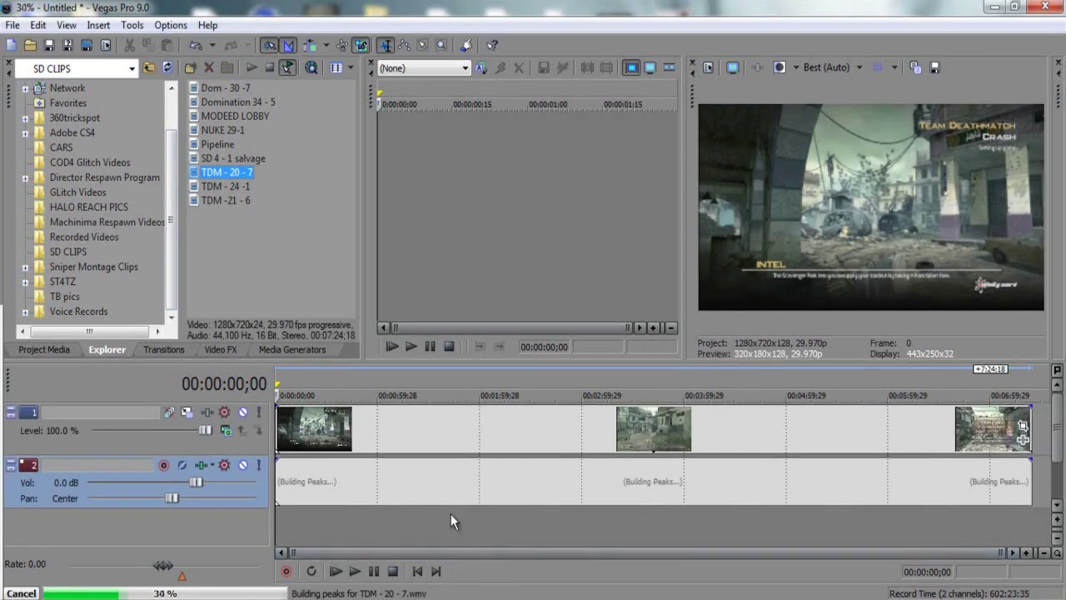
{"action": "left_click", "coordinate": [451, 513]}
{"action": "key", "text": "s"}
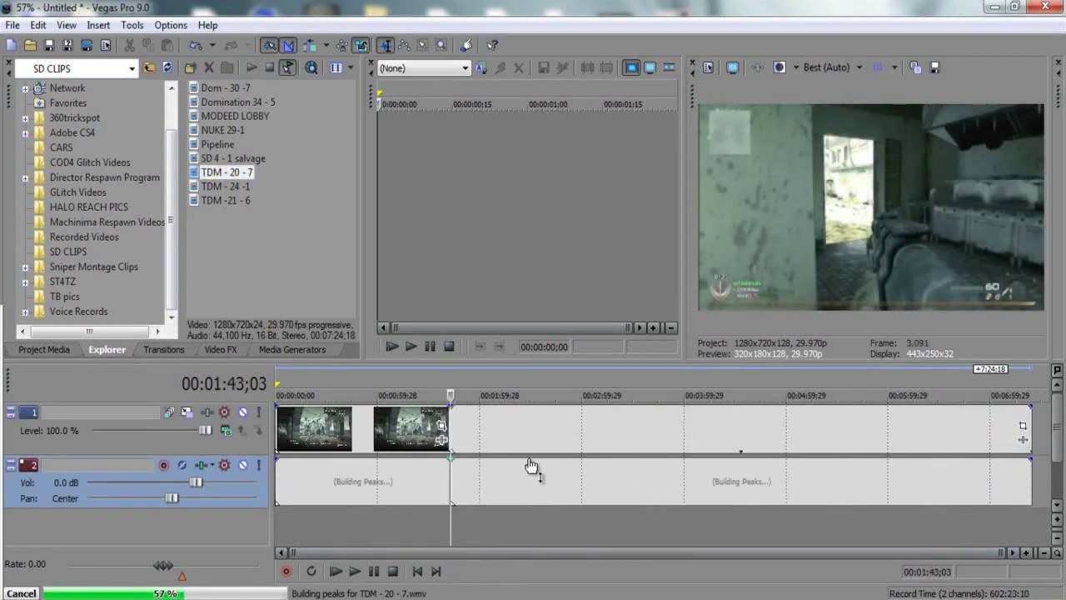
{"action": "right_click", "coordinate": [549, 423]}
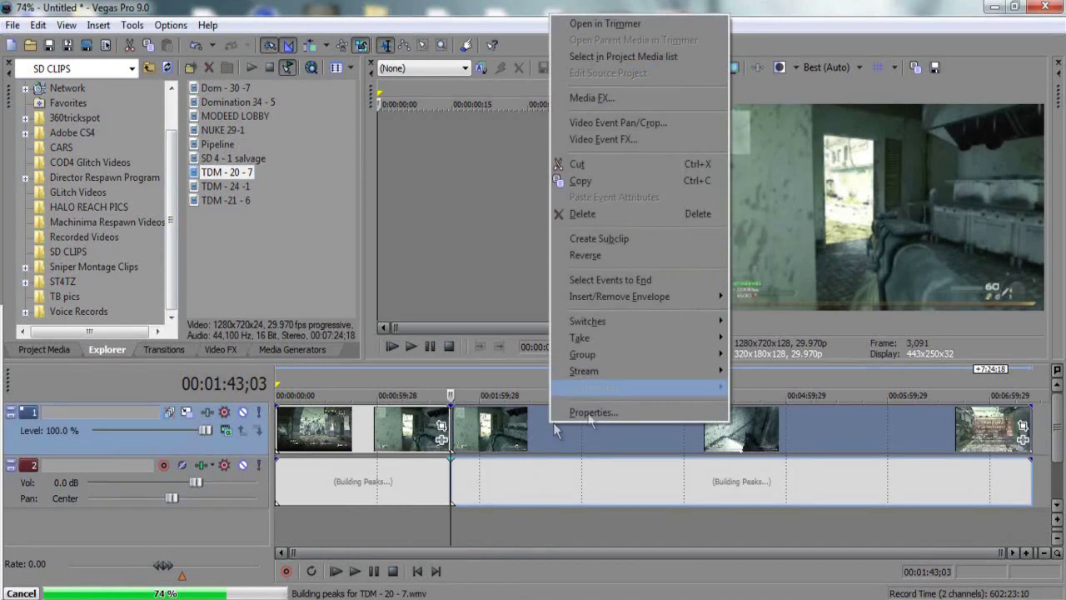
{"action": "left_click", "coordinate": [652, 219]}
{"action": "right_click", "coordinate": [471, 482]}
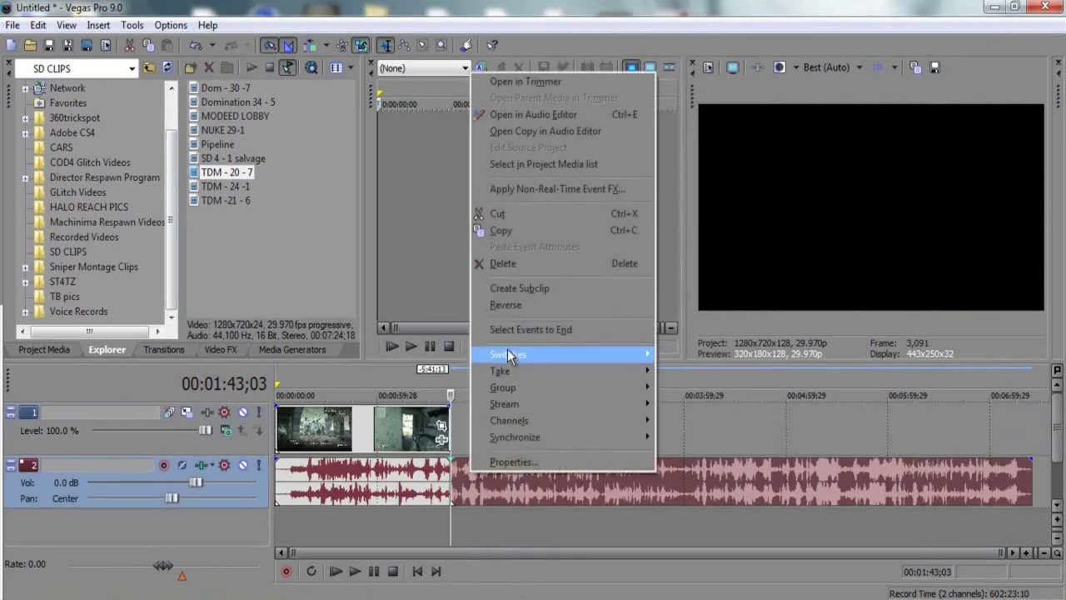
{"action": "left_click", "coordinate": [549, 264]}
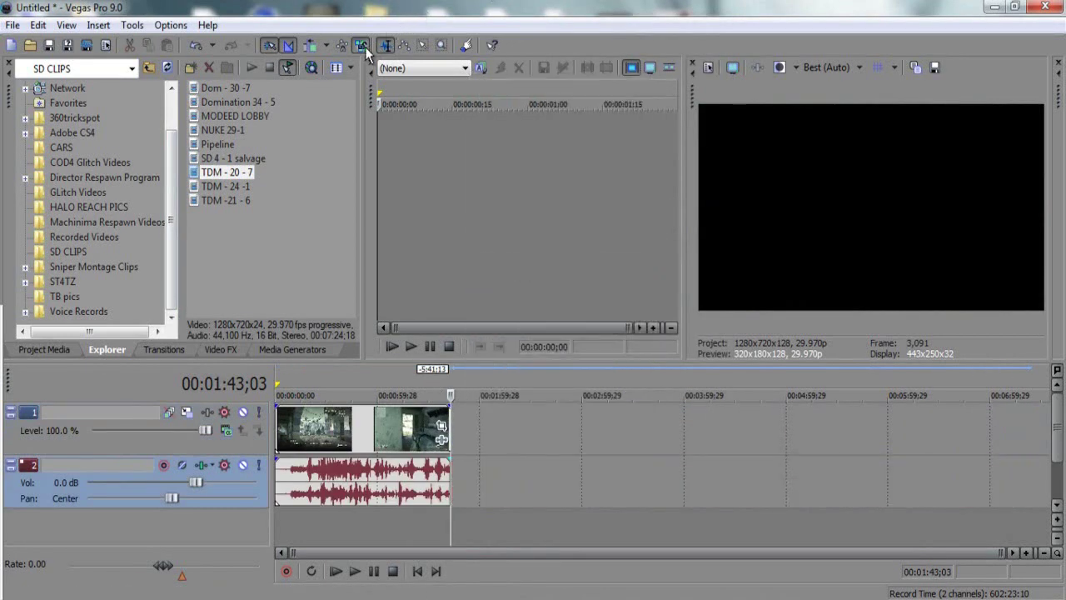
Preview the trimmed clip from about 21 seconds, then clear the selection.
{"action": "left_click", "coordinate": [313, 537]}
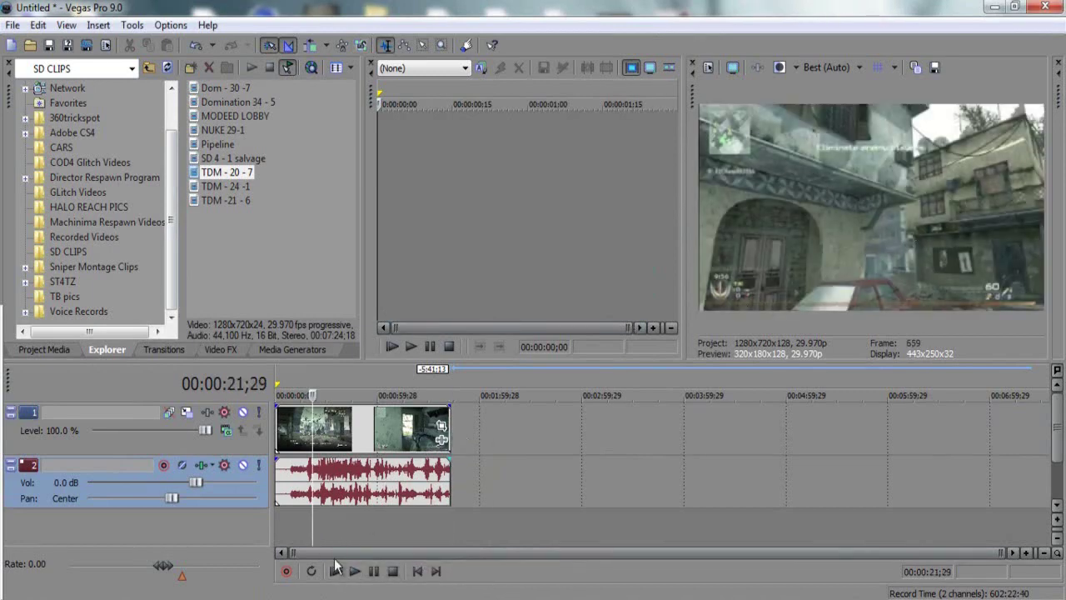
{"action": "left_click", "coordinate": [356, 573]}
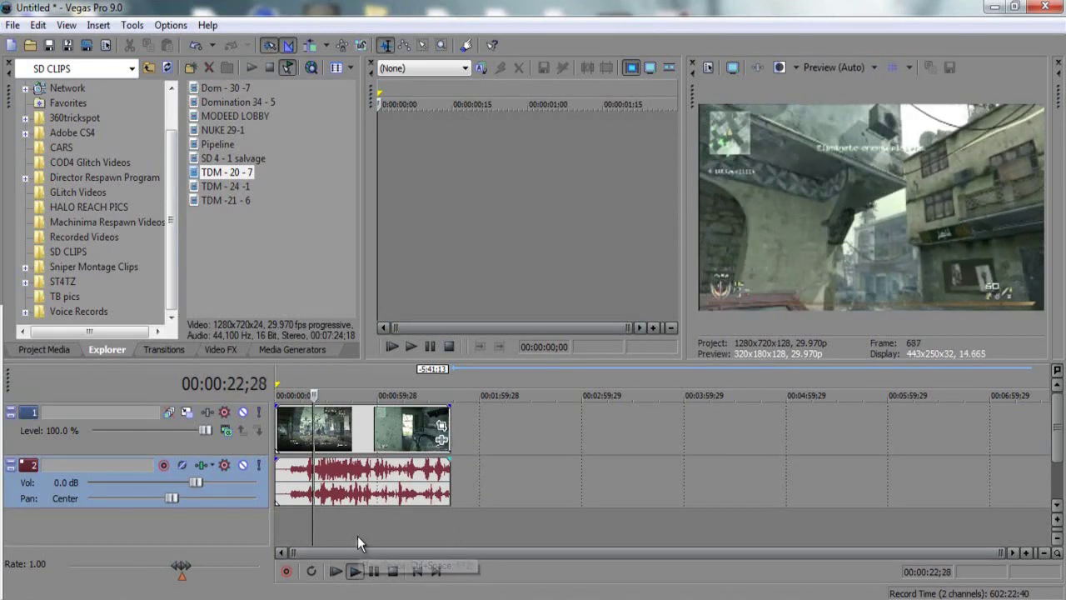
{"action": "left_click", "coordinate": [343, 541]}
{"action": "left_click", "coordinate": [373, 571]}
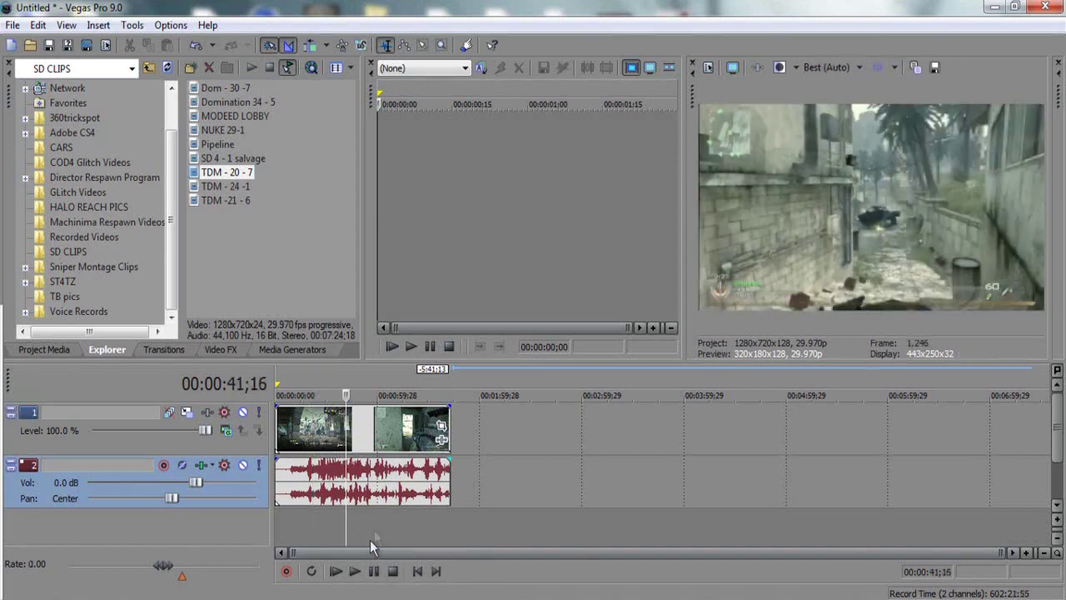
{"action": "key", "text": "ctrl+a"}
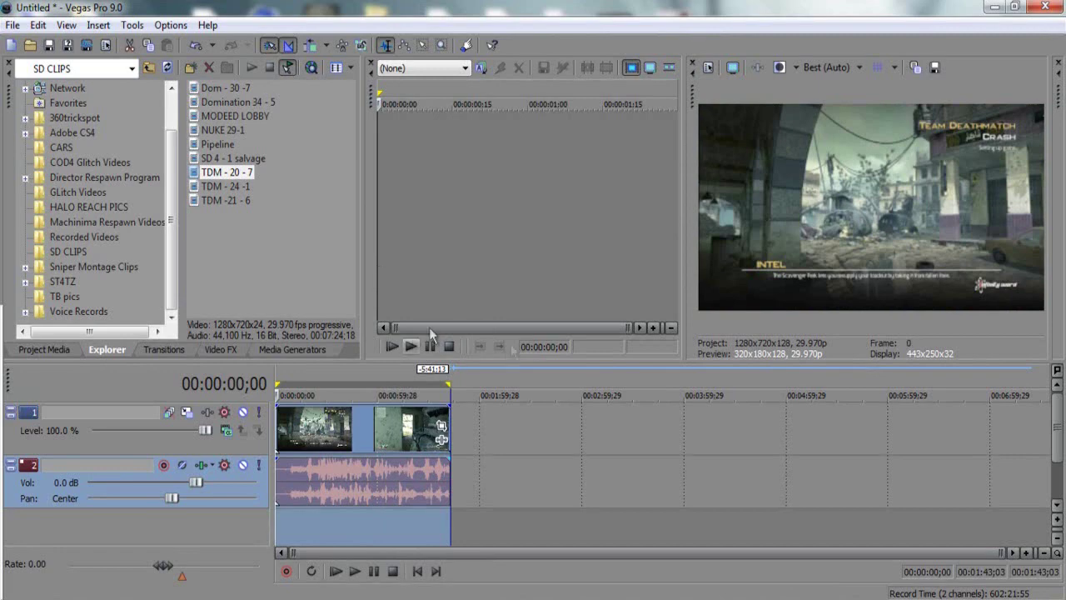
{"action": "left_click_drag", "start_coordinate": [450, 384], "coordinate": [280, 385]}
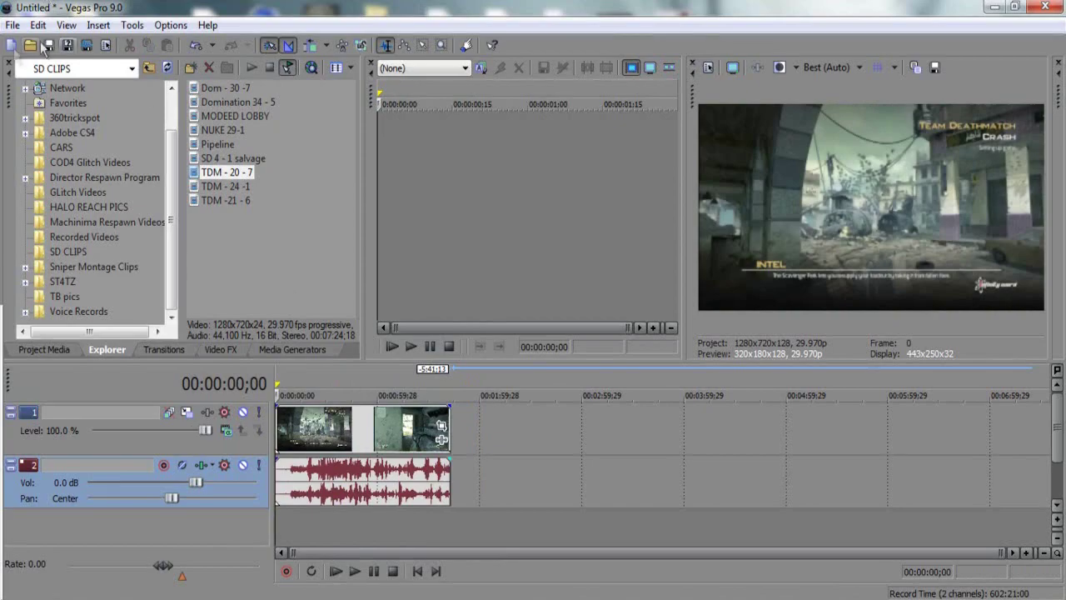
Open File > Properties and confirm the HDV 720-30p project template.
{"action": "left_click", "coordinate": [12, 25]}
{"action": "left_click", "coordinate": [41, 283]}
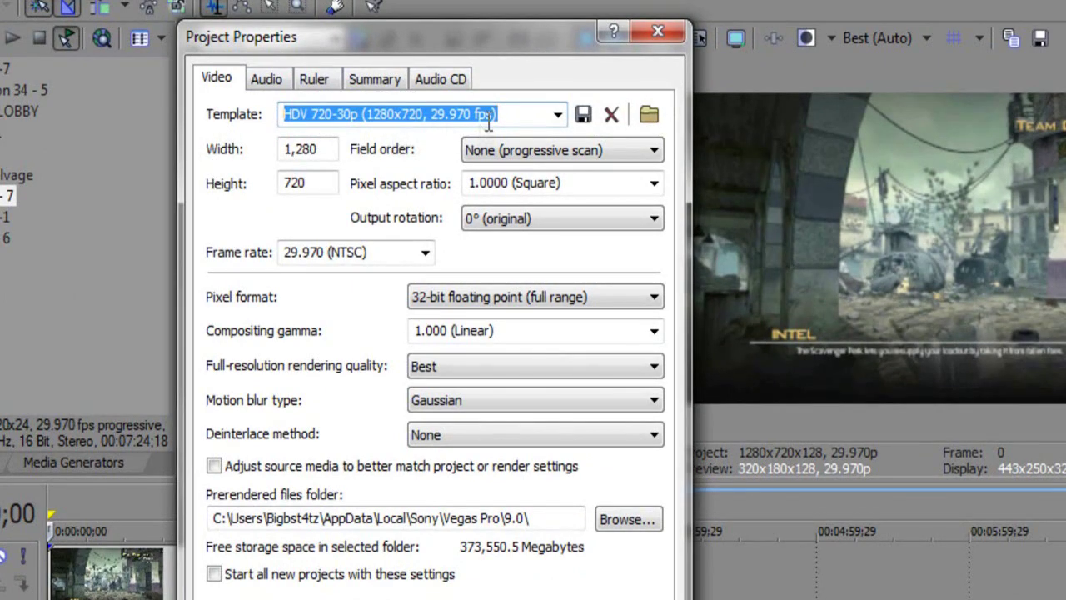
{"action": "left_click", "coordinate": [558, 115]}
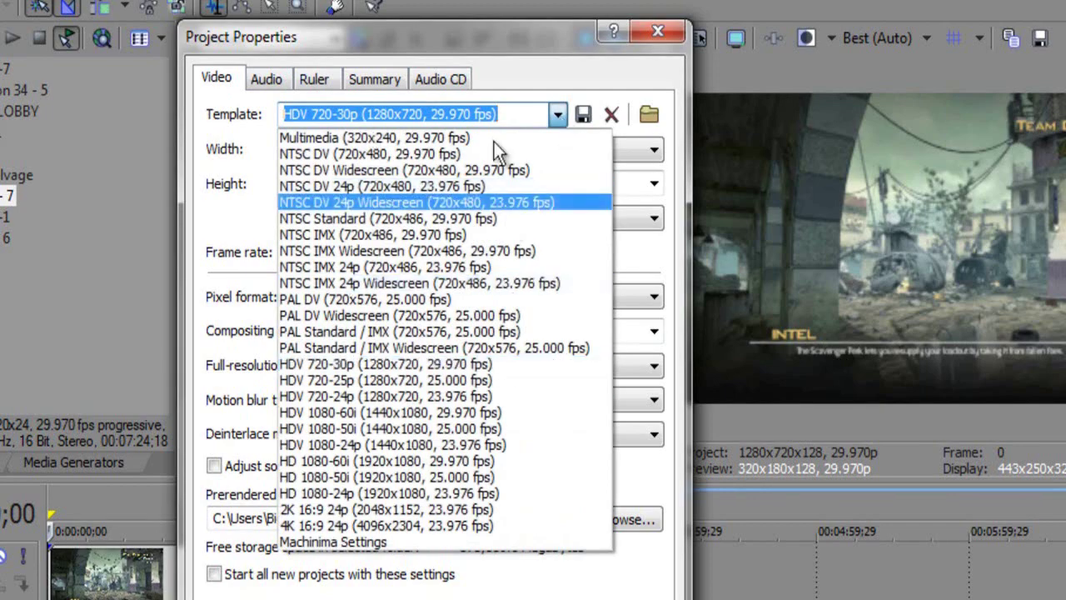
{"action": "left_click", "coordinate": [389, 368]}
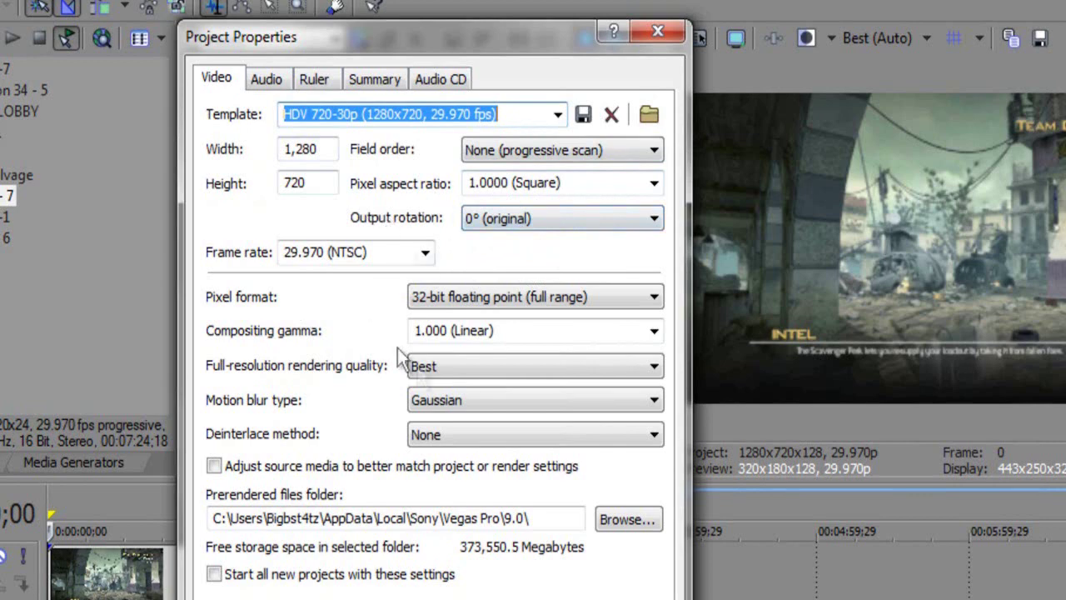
Confirm a 29.970 fps frame rate and Best full-resolution rendering quality.
{"action": "left_click", "coordinate": [418, 256]}
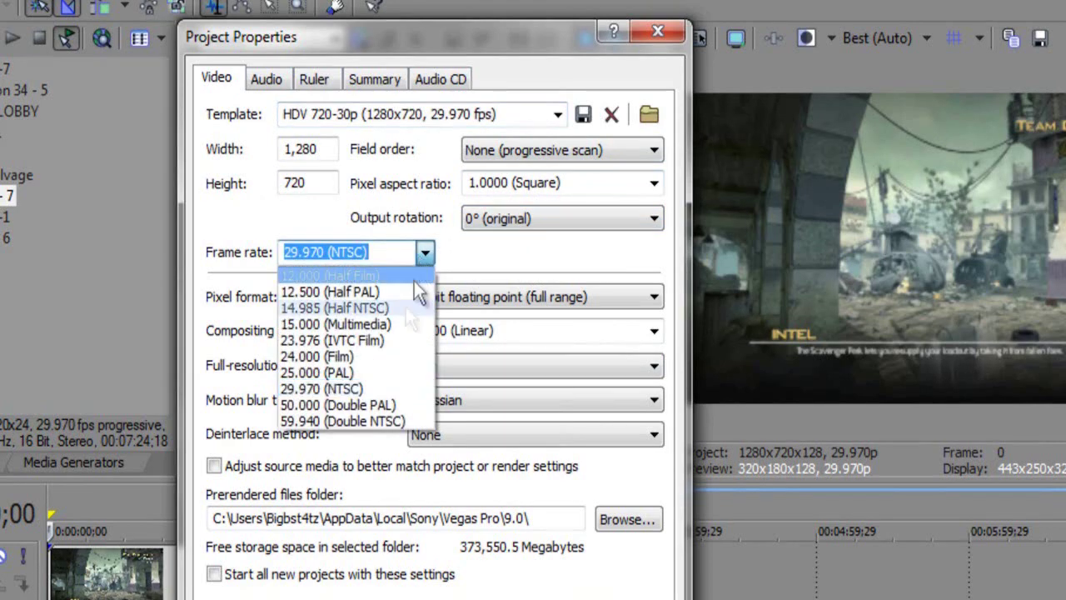
{"action": "left_click", "coordinate": [381, 391]}
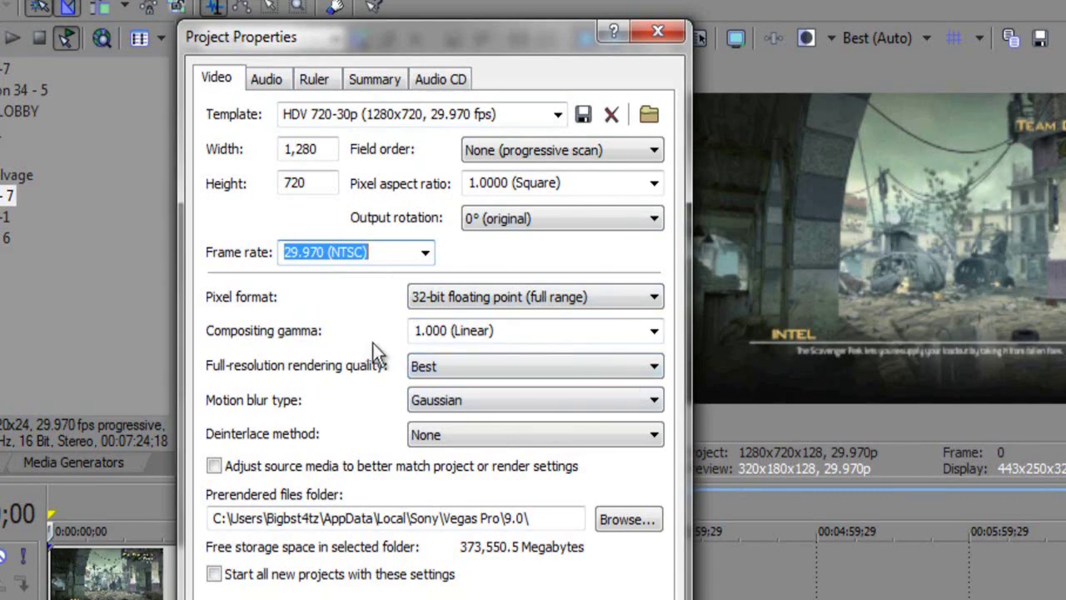
{"action": "left_click", "coordinate": [653, 373]}
{"action": "left_click", "coordinate": [653, 373]}
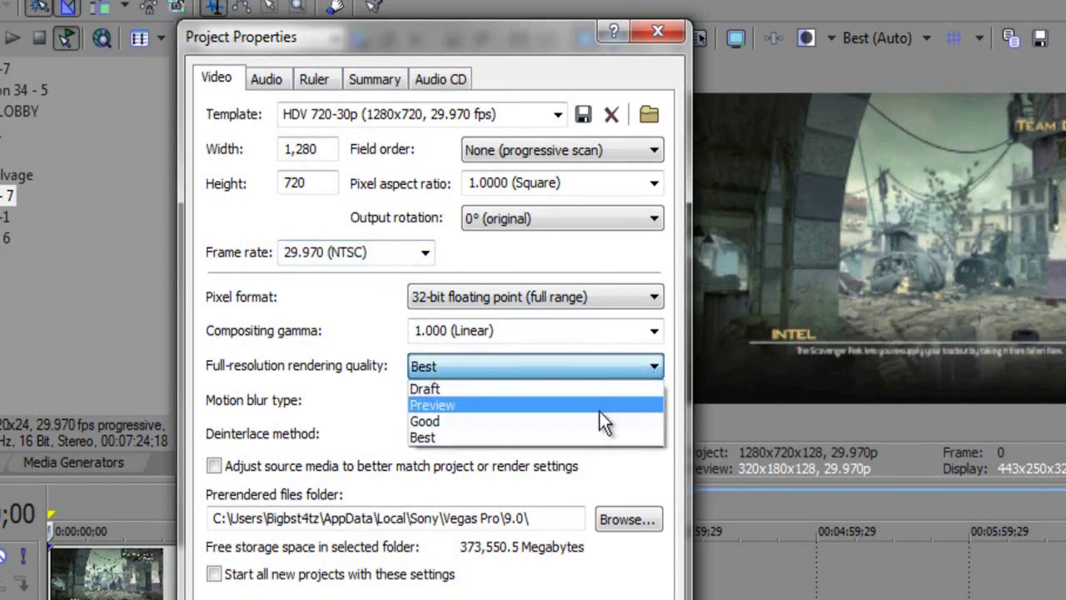
{"action": "left_click", "coordinate": [600, 437]}
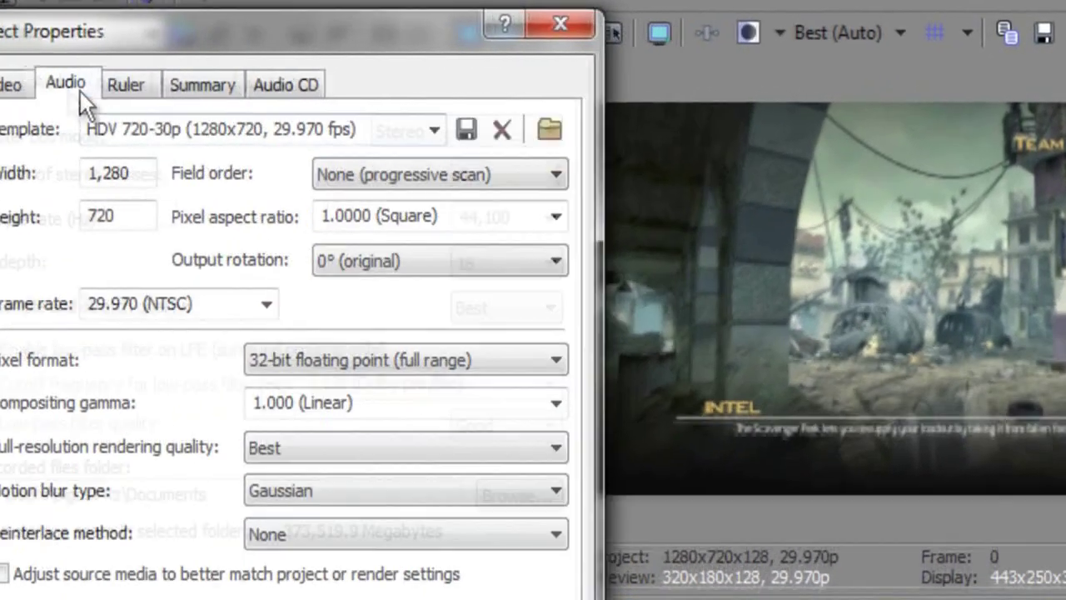
Keep the project audio bit depth at 16.
{"action": "left_click", "coordinate": [266, 79]}
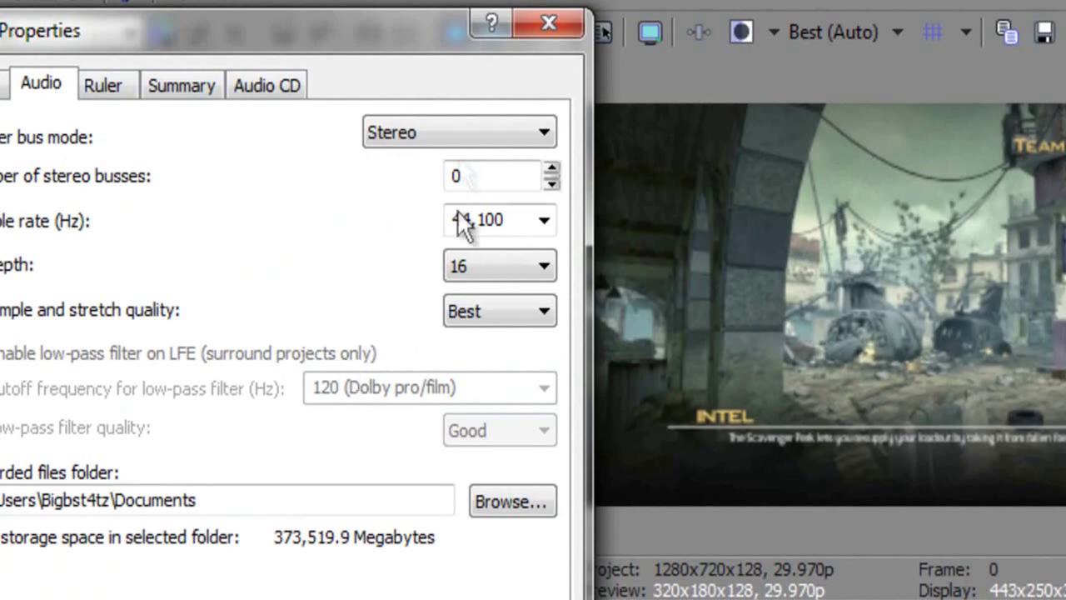
{"action": "left_click", "coordinate": [497, 265]}
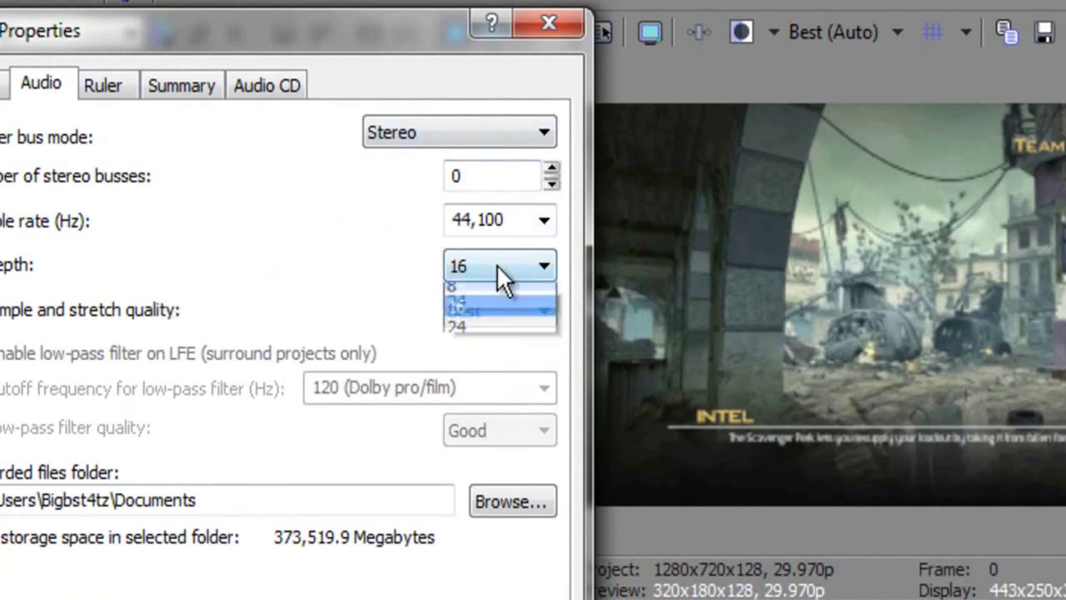
{"action": "left_click", "coordinate": [495, 334]}
{"action": "left_click", "coordinate": [540, 270]}
{"action": "left_click", "coordinate": [619, 290]}
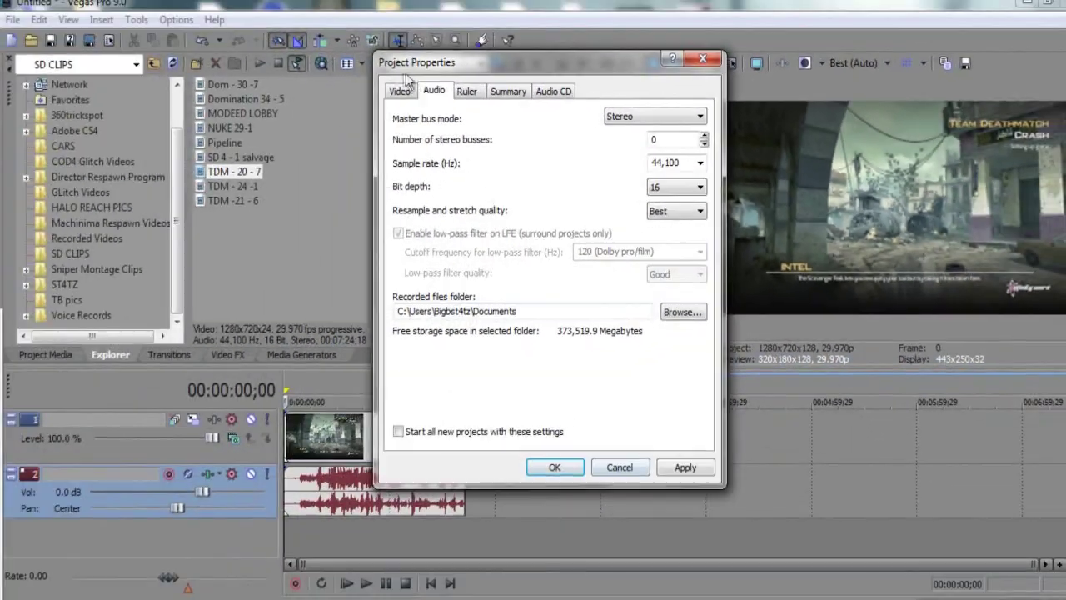
Keep the HDV 720-30p video template, apply and close the properties, then select all events.
{"action": "left_click", "coordinate": [400, 91]}
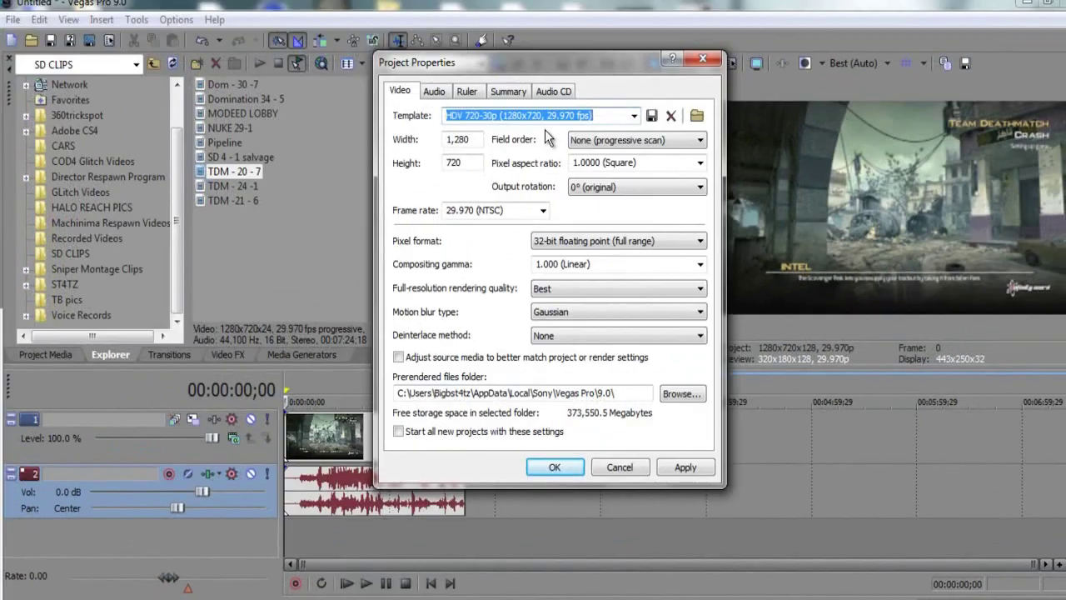
{"action": "left_click", "coordinate": [633, 116]}
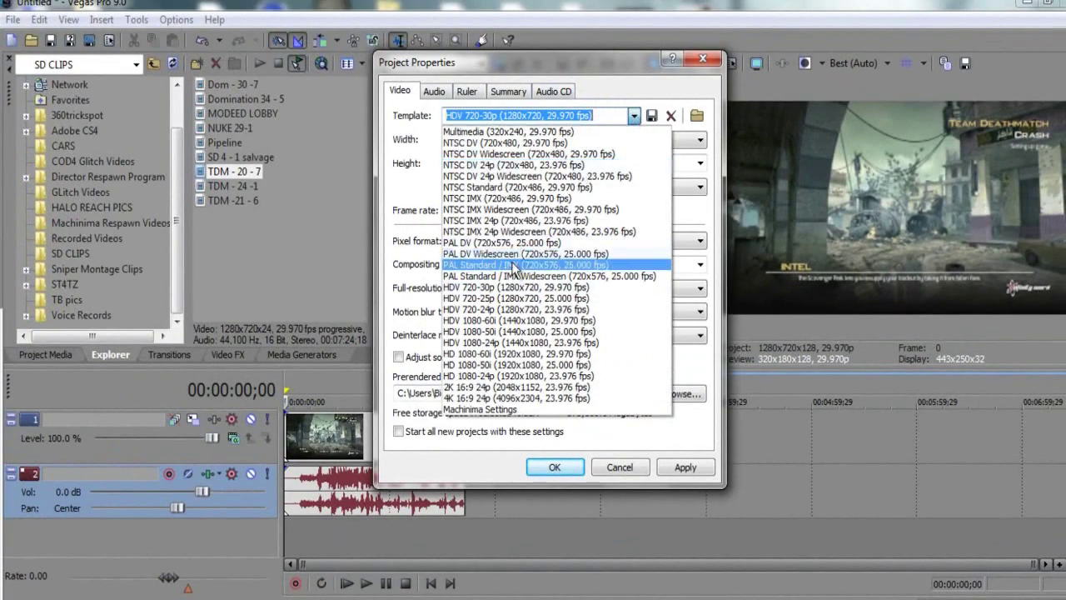
{"action": "left_click", "coordinate": [435, 164]}
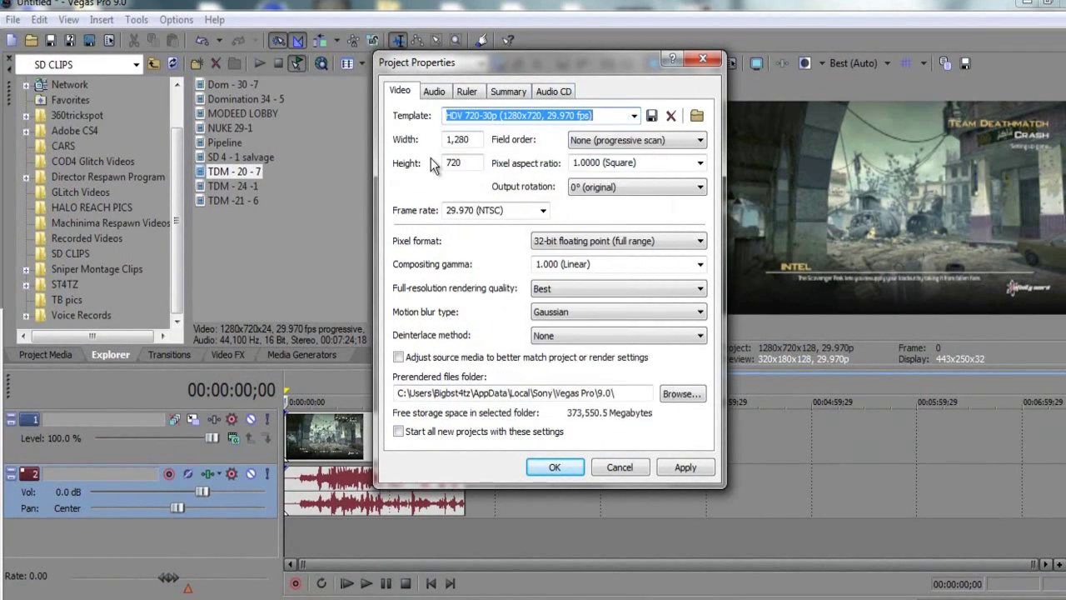
{"action": "left_click", "coordinate": [684, 467]}
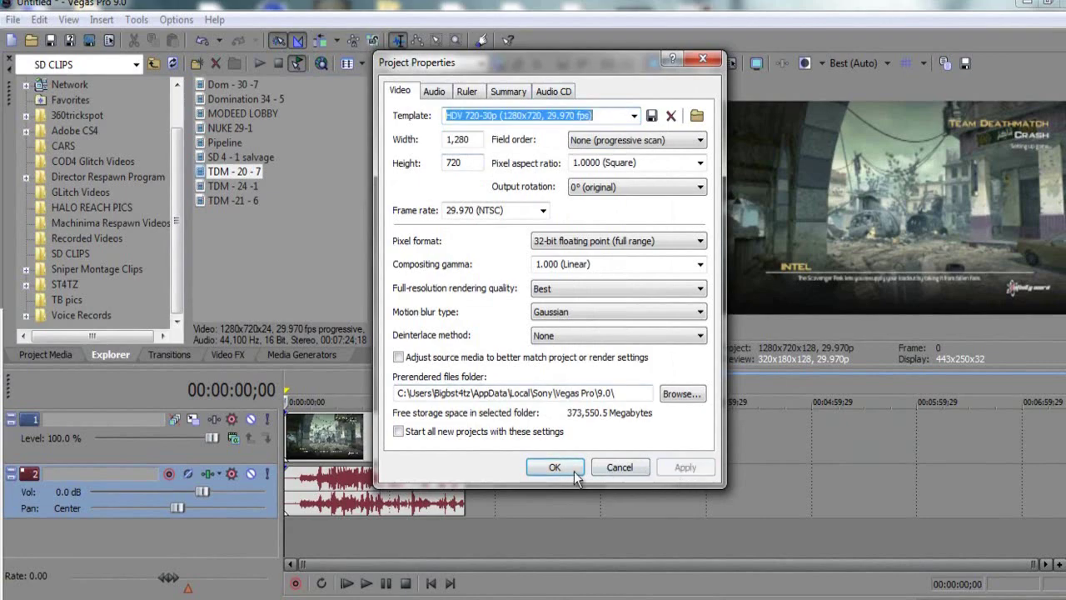
{"action": "left_click", "coordinate": [554, 467]}
{"action": "key", "text": "ctrl+a"}
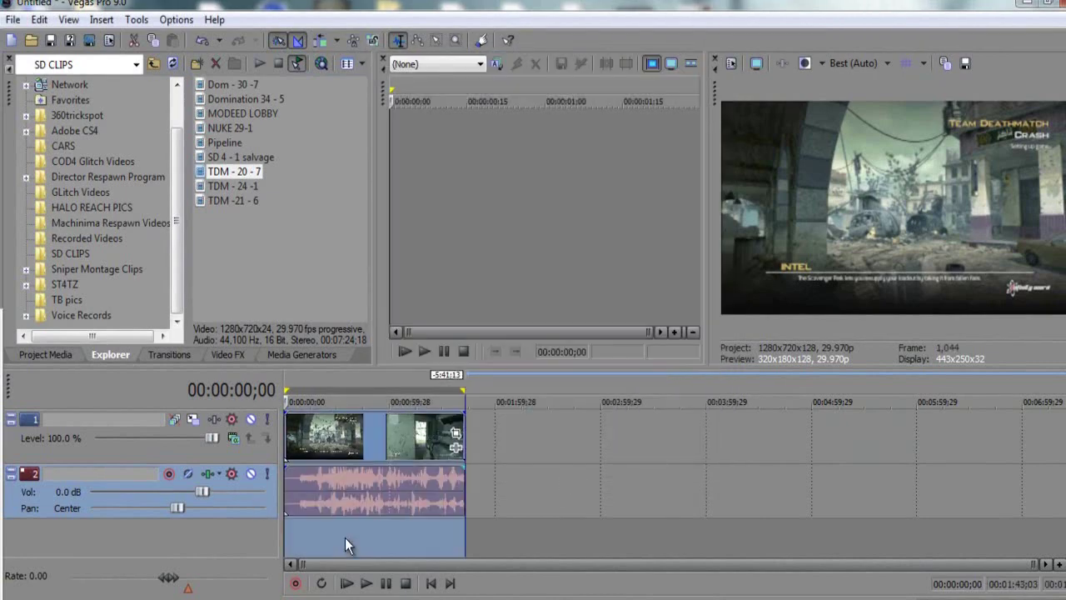
Start File > Render As and select the Untitled file name.
{"action": "left_click", "coordinate": [14, 20]}
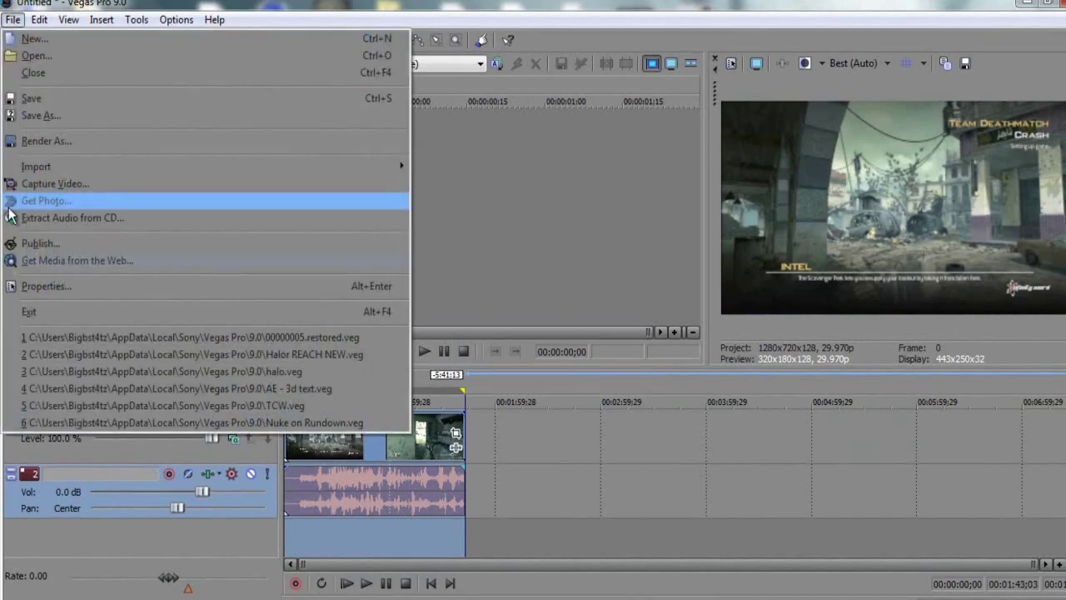
{"action": "left_click", "coordinate": [52, 140]}
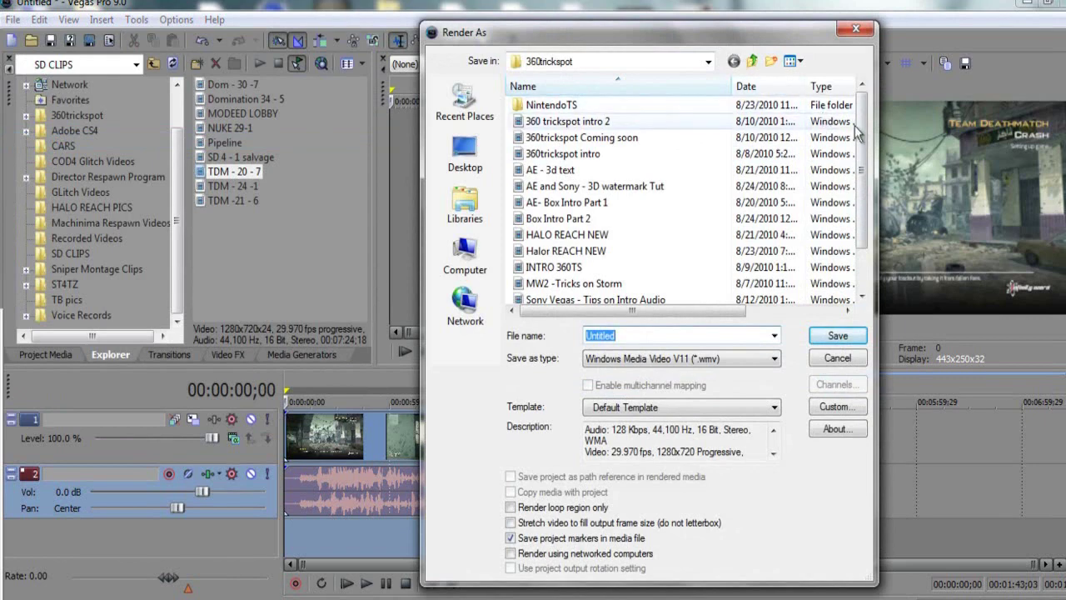
{"action": "scroll", "coordinate": [749, 192], "scroll_direction": "down", "scroll_amount": 1}
{"action": "left_click_drag", "start_coordinate": [658, 337], "coordinate": [579, 333]}
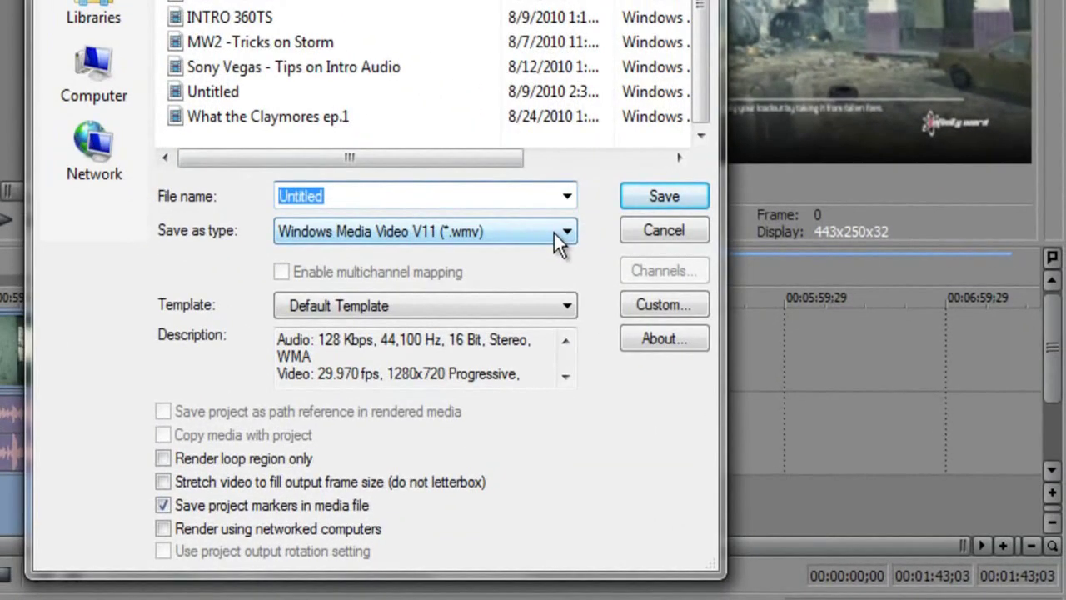
Render as Windows Media Video V11 with Default Template to Untitled.wmv.
{"action": "left_click", "coordinate": [560, 235]}
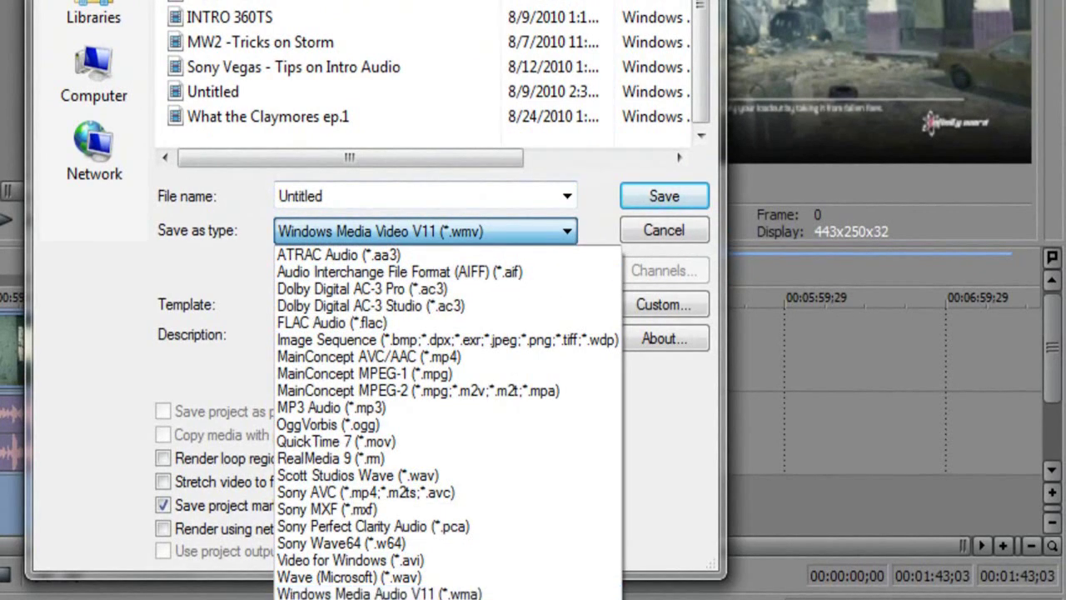
{"action": "left_click", "coordinate": [379, 599]}
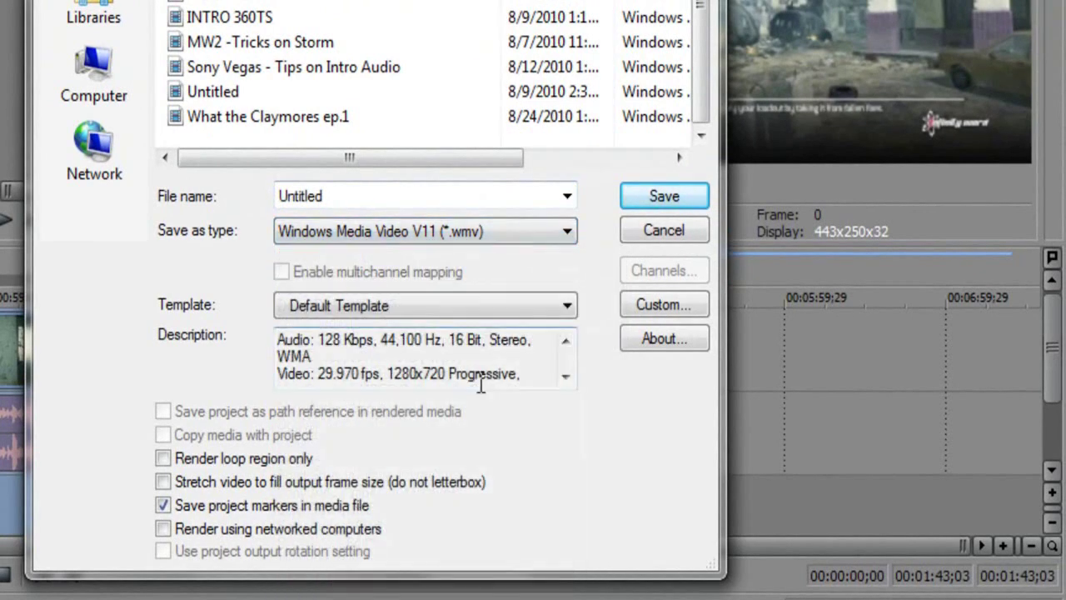
{"action": "left_click", "coordinate": [552, 305]}
{"action": "left_click", "coordinate": [543, 329]}
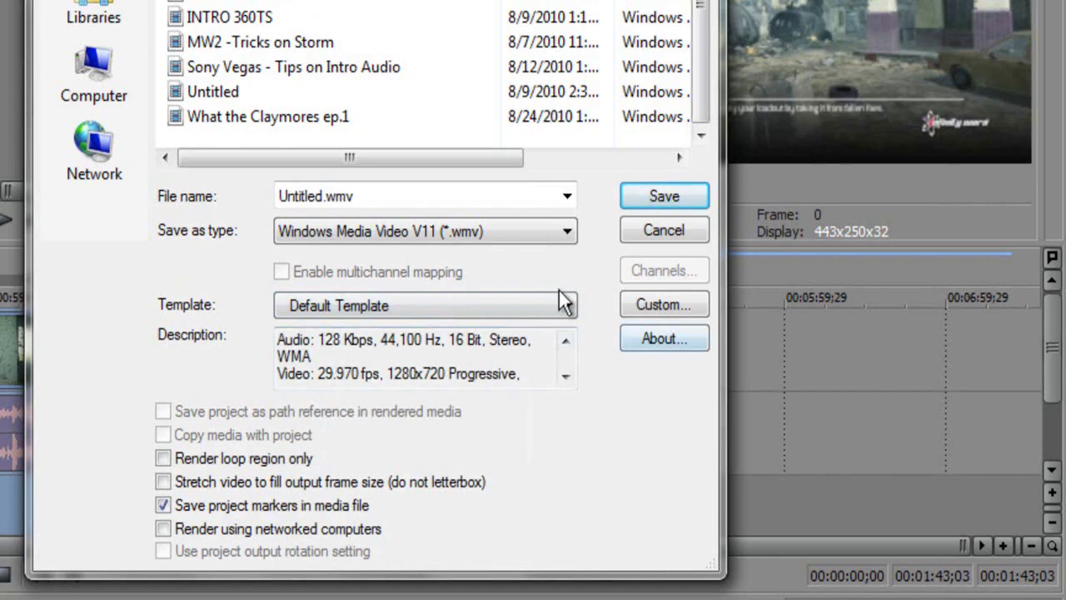
{"action": "left_click", "coordinate": [559, 302]}
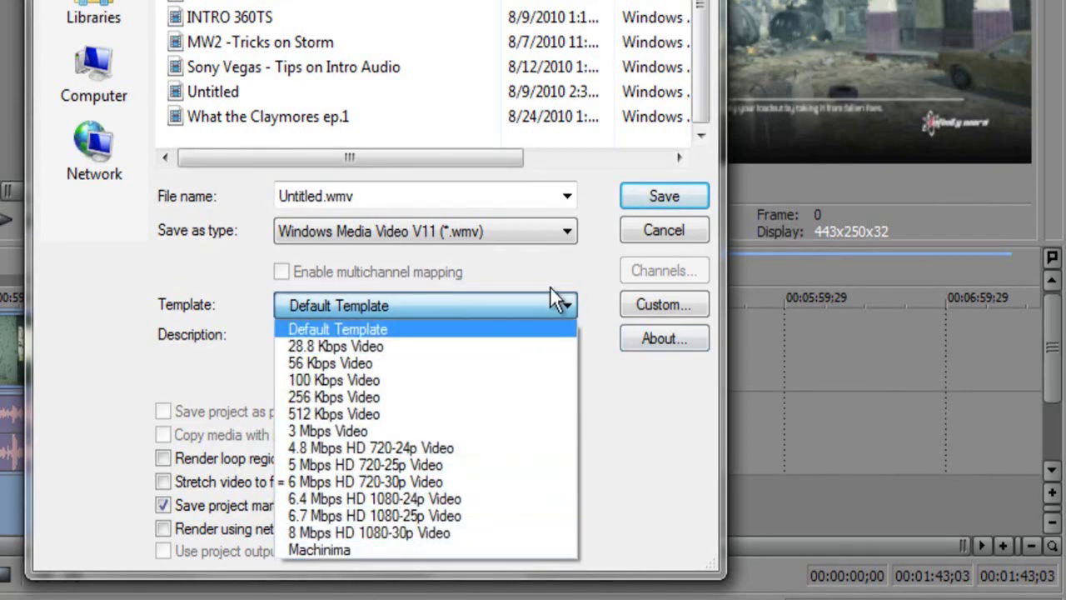
{"action": "left_click", "coordinate": [565, 304]}
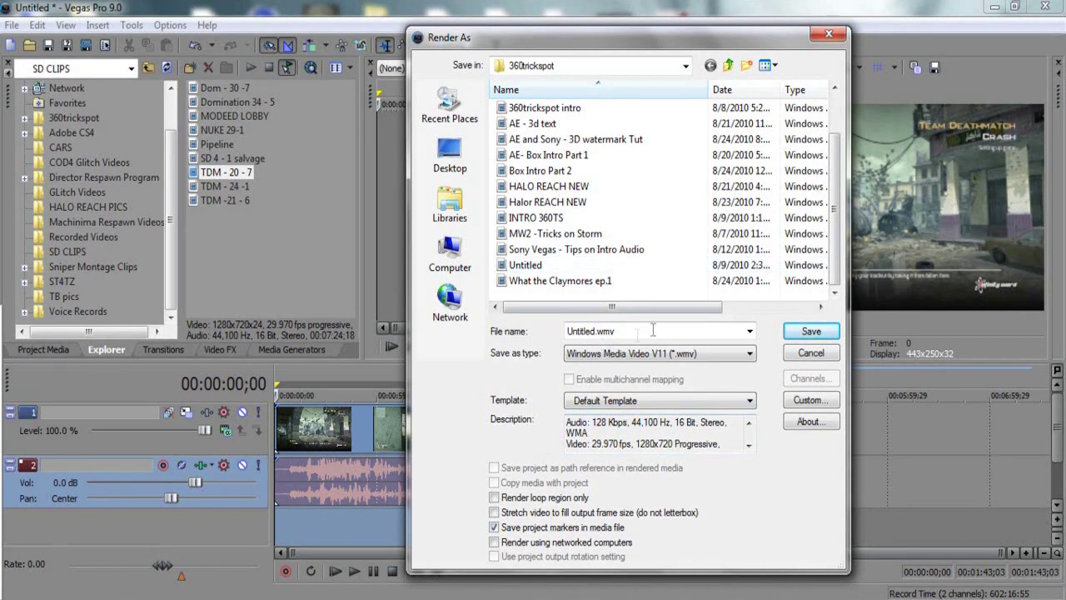
{"action": "left_click", "coordinate": [720, 361]}
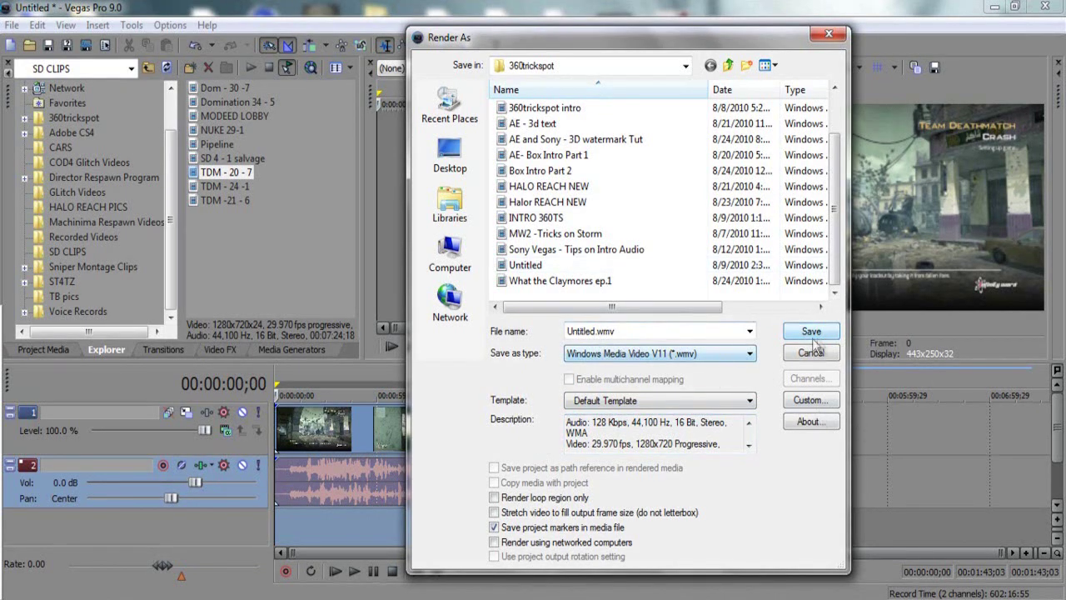
{"action": "left_click", "coordinate": [811, 332]}
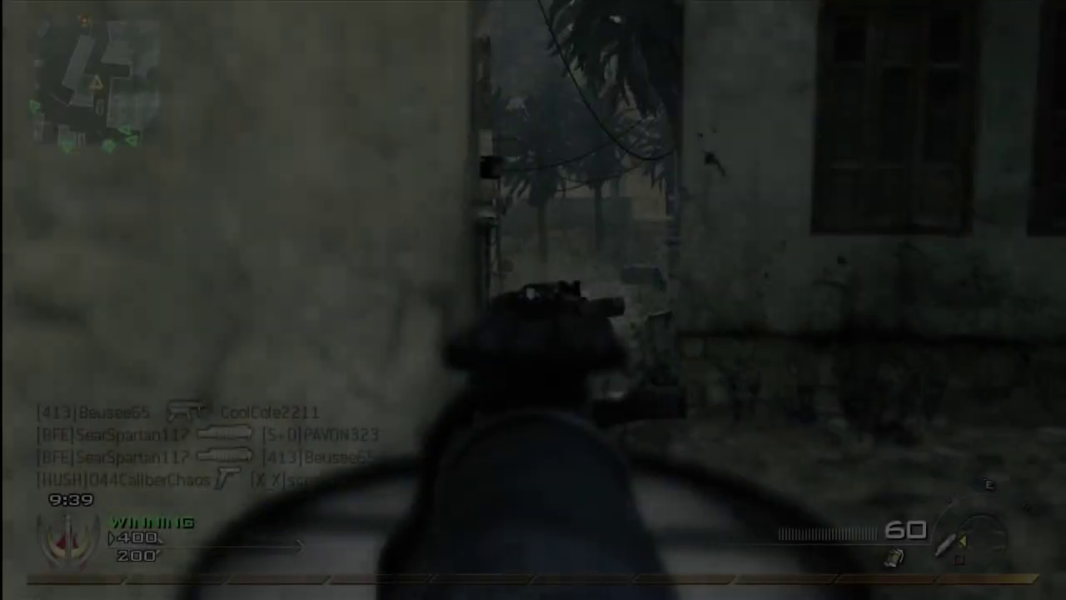